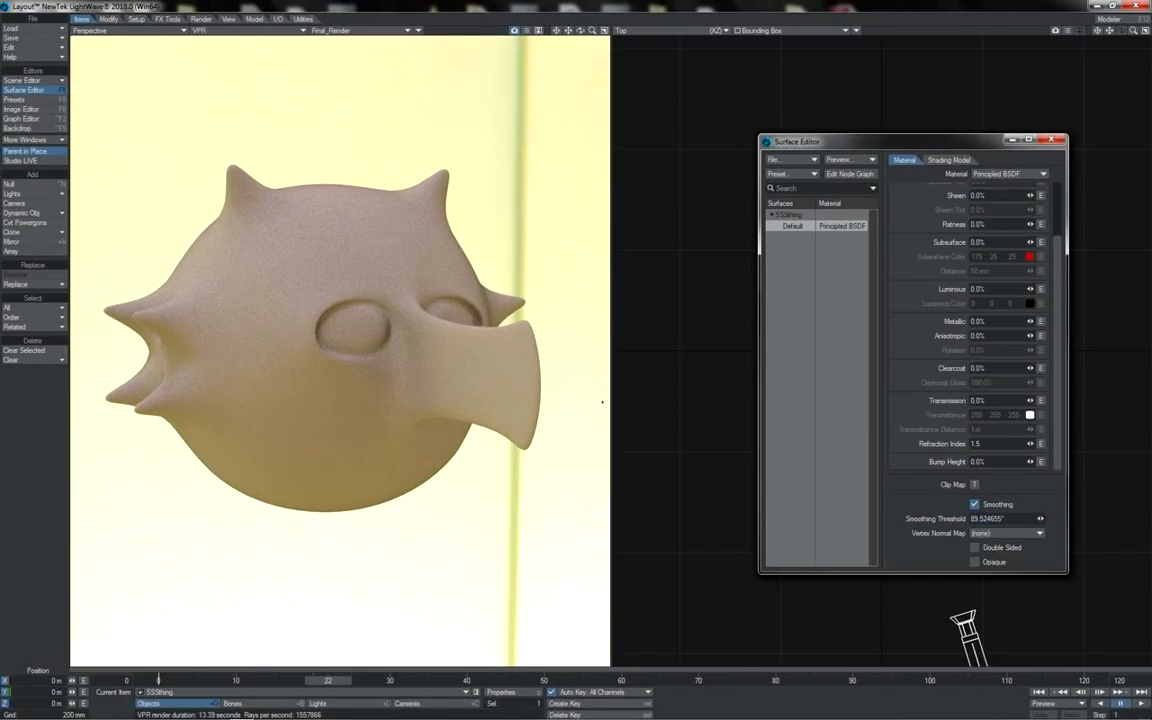
Set the creature's surface Transmission to 100% and rotate the view to look down on it
{"action": "left_click", "coordinate": [589, 249]}
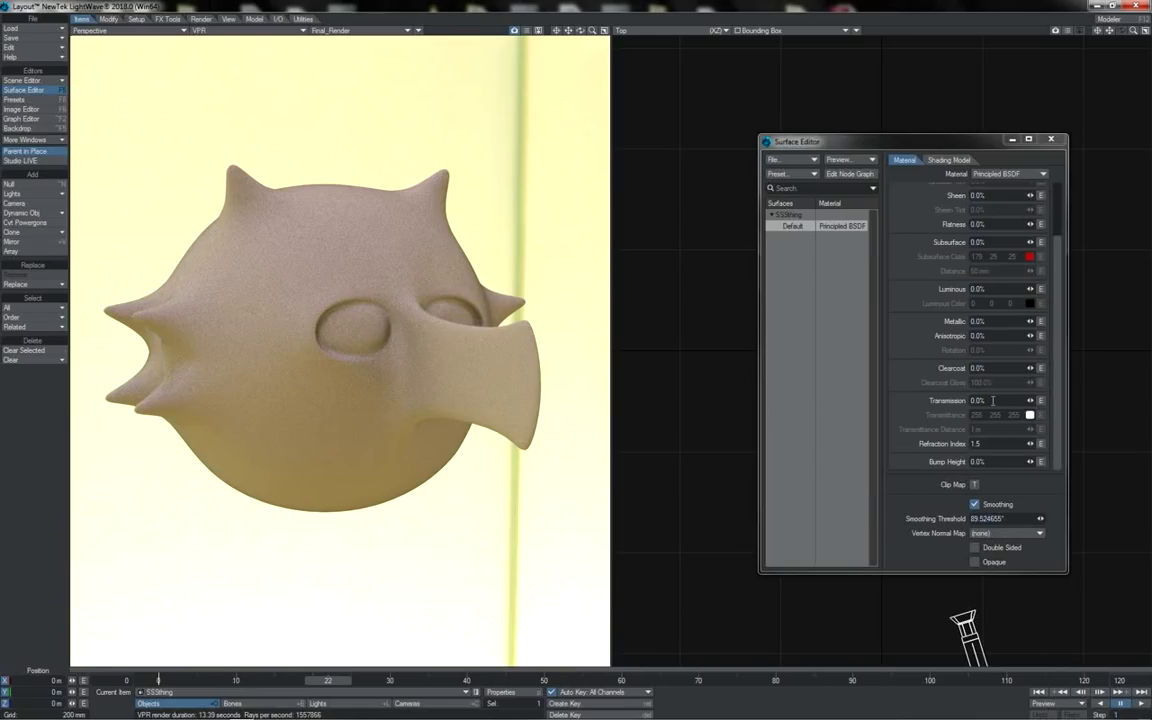
{"action": "left_click", "coordinate": [992, 400]}
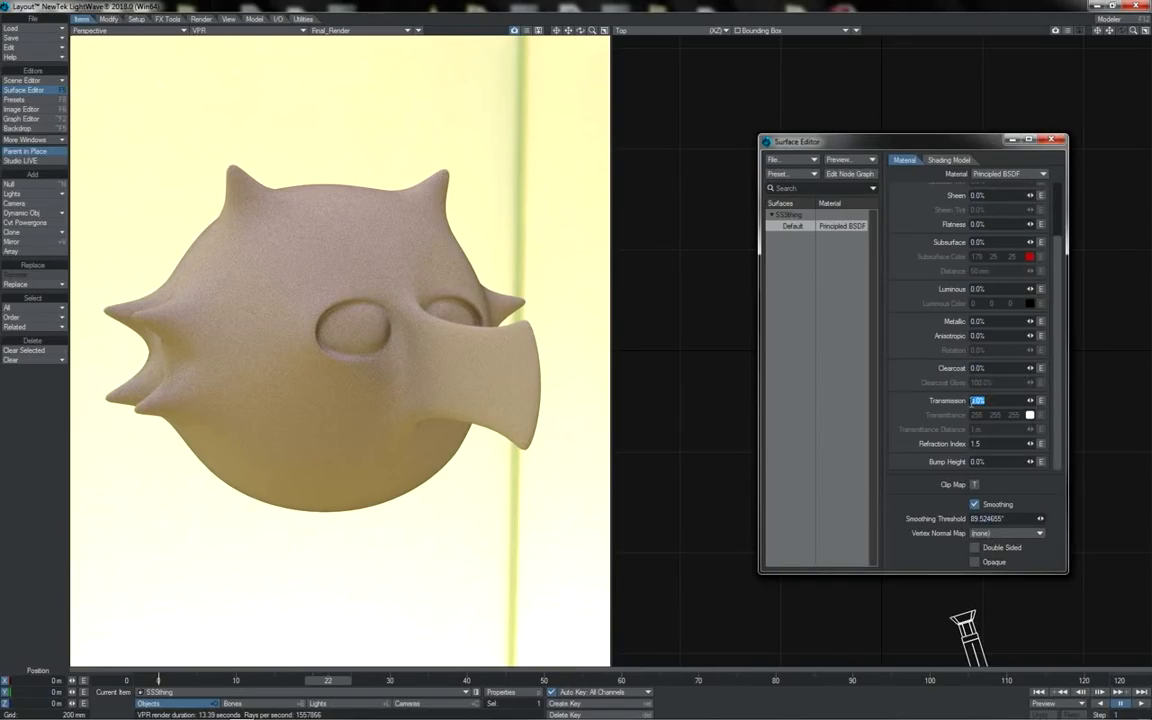
{"action": "type", "text": "100"}
{"action": "key", "text": "Tab"}
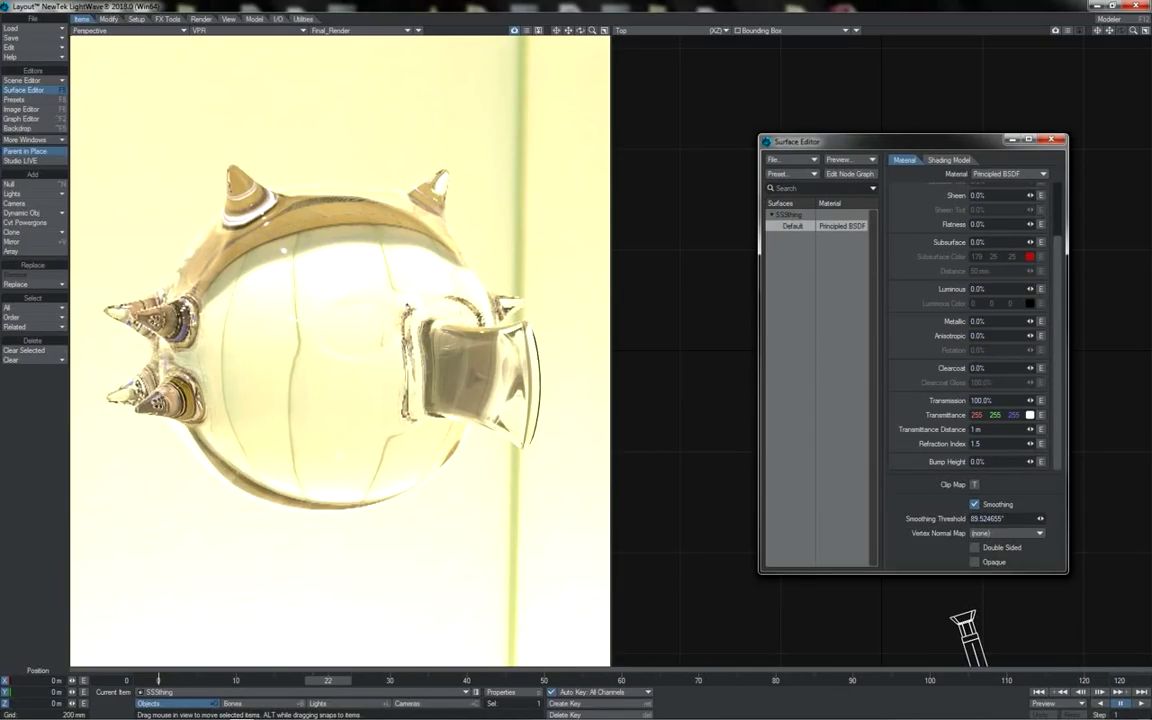
{"action": "left_click_drag", "start_coordinate": [580, 31], "coordinate": [584, 31]}
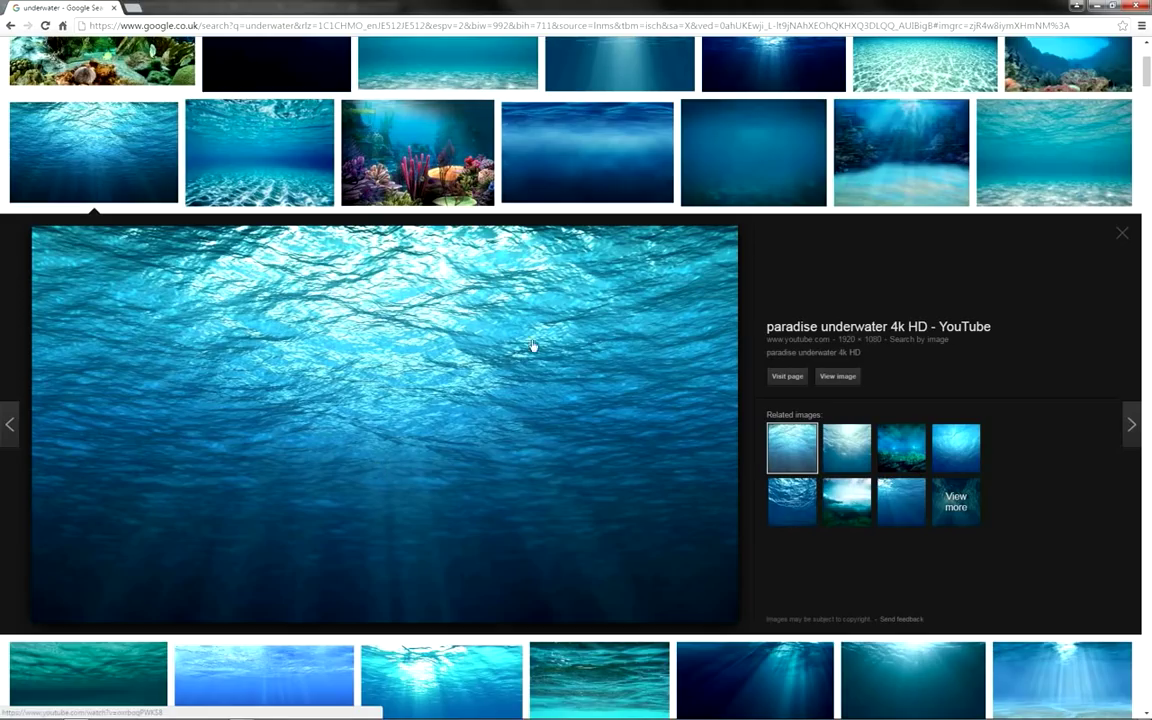
Browse enlarged previews of several underwater photos, ending on the sunlight-filtering one
{"action": "left_click", "coordinate": [749, 63]}
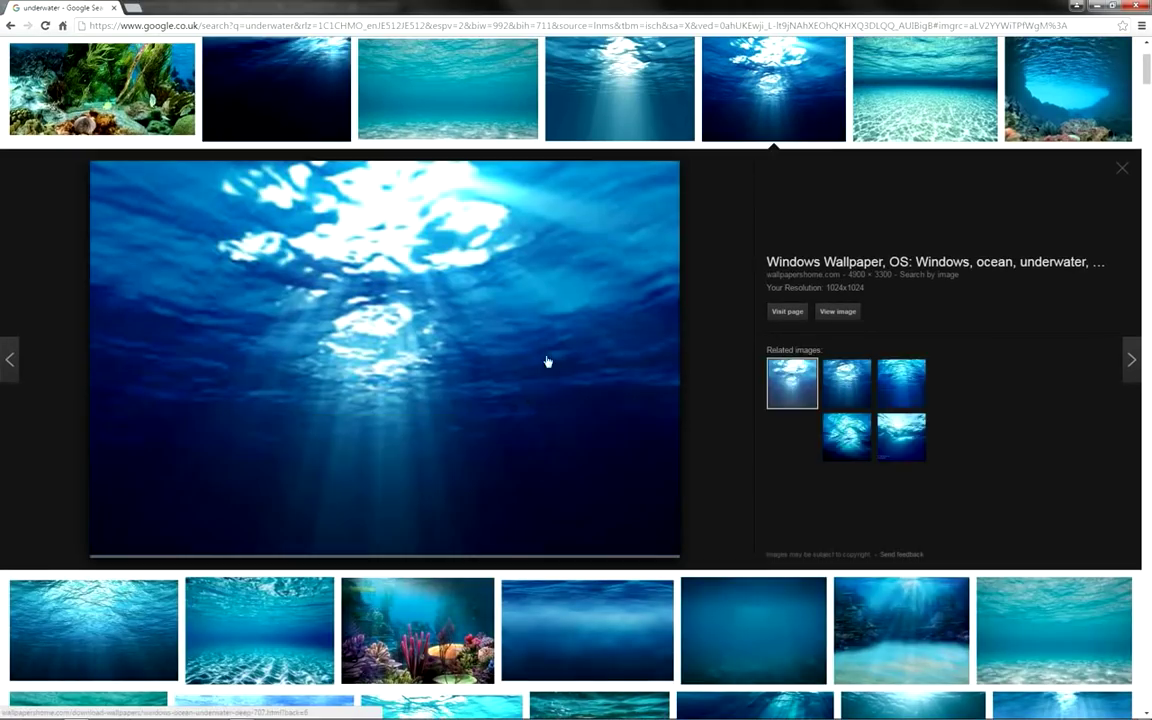
{"action": "key", "text": "Left"}
{"action": "key", "text": "Left"}
{"action": "key", "text": "Left"}
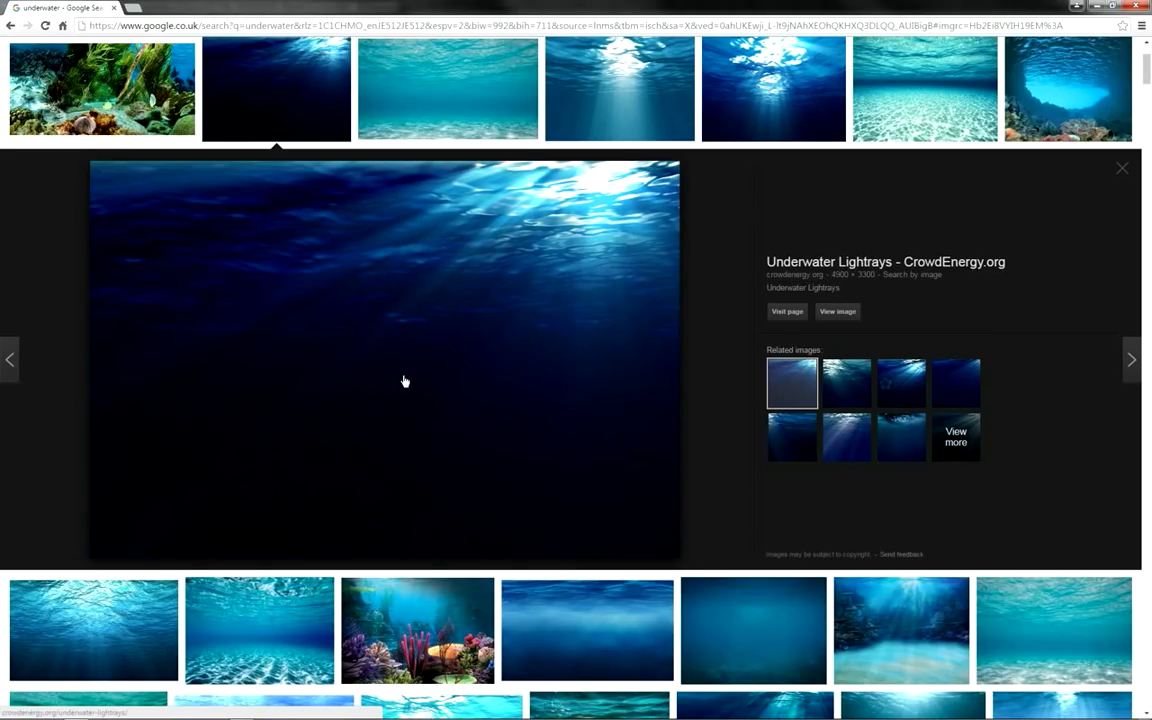
{"action": "left_click", "coordinate": [604, 640]}
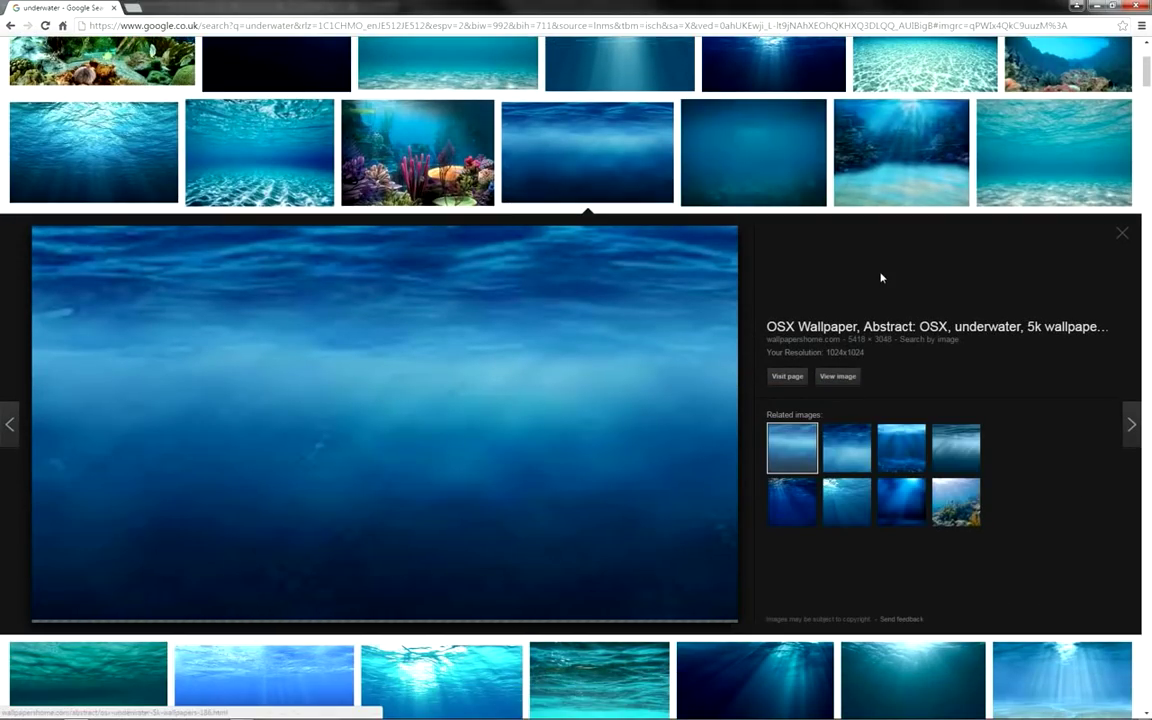
{"action": "left_click", "coordinate": [913, 680]}
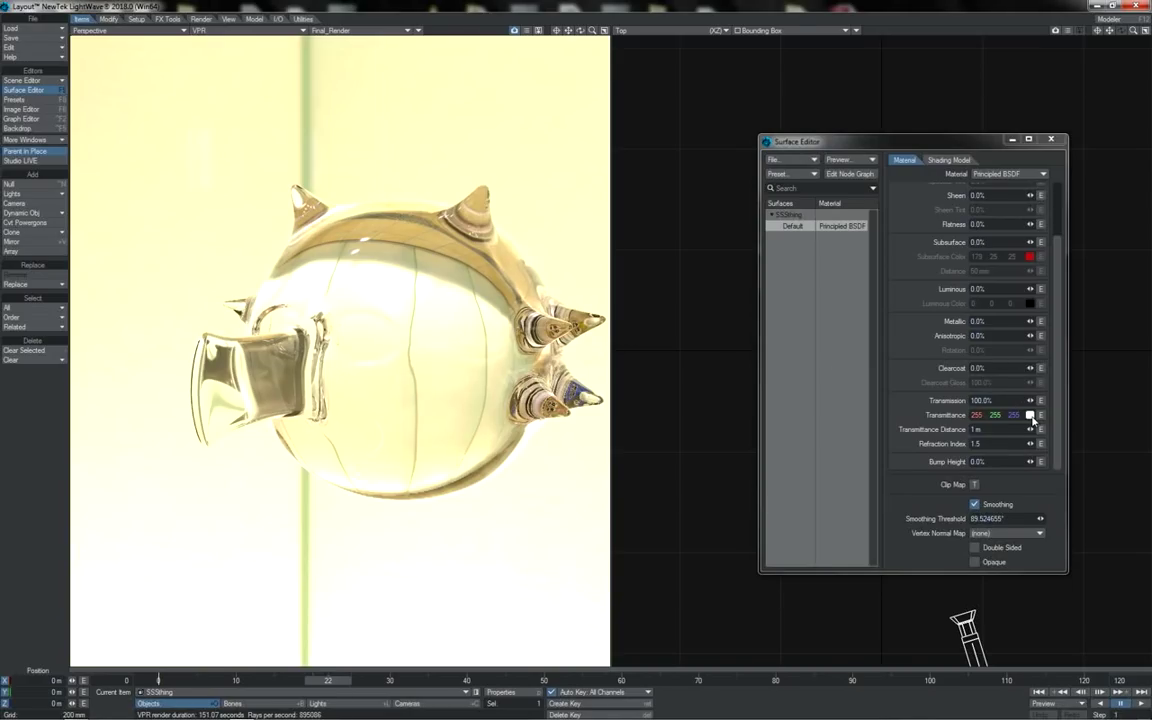
Set the Transmittance colour to dark red (191, 0, 0)
{"action": "left_click", "coordinate": [1030, 414]}
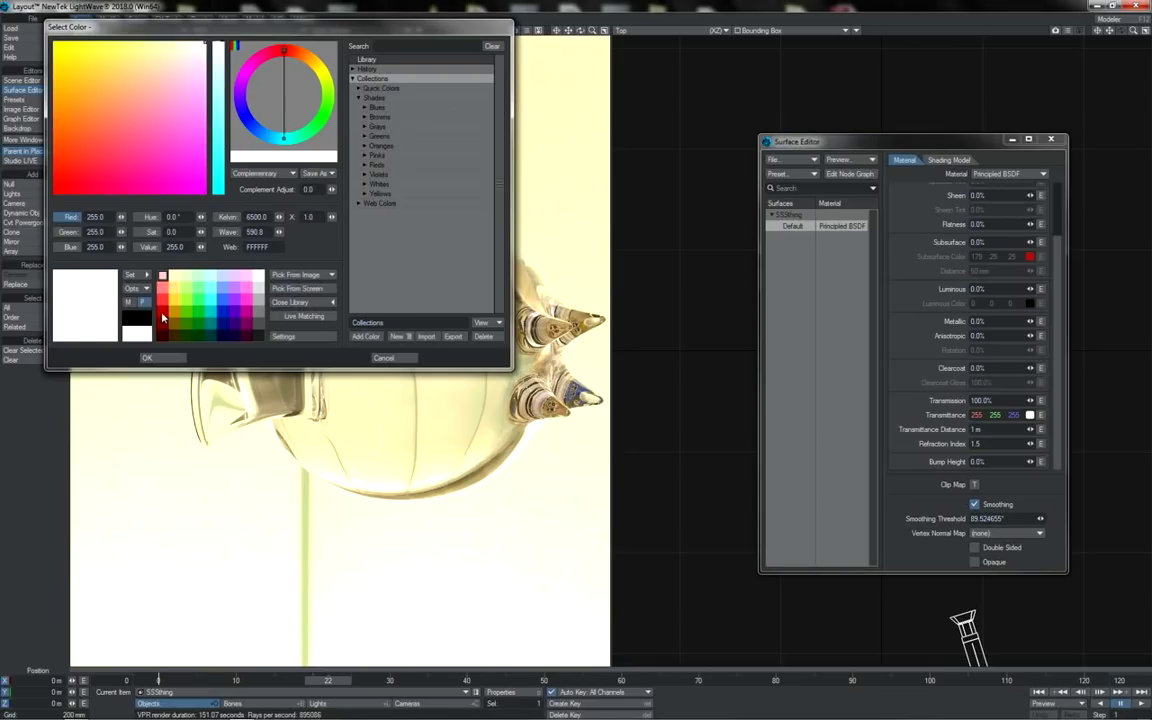
{"action": "left_click", "coordinate": [161, 311]}
{"action": "left_click", "coordinate": [150, 358]}
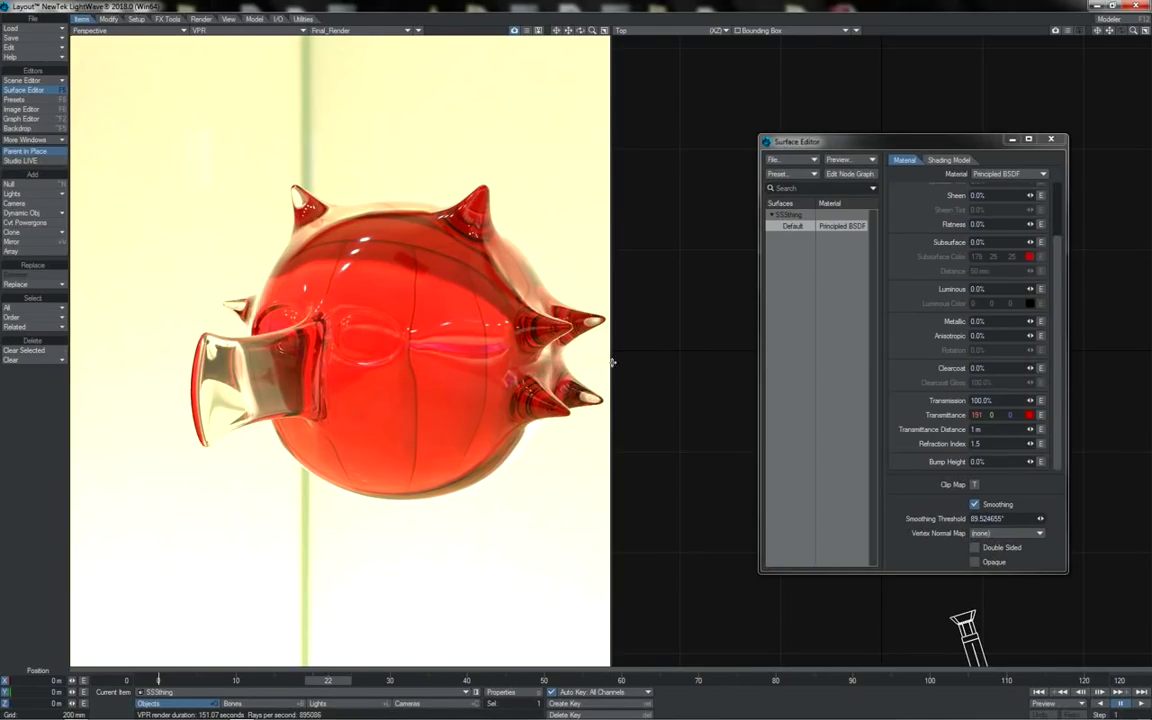
Replace the Transmittance Distance value with 10mm
{"action": "left_click", "coordinate": [985, 429]}
{"action": "left_click_drag", "start_coordinate": [985, 429], "coordinate": [960, 433]}
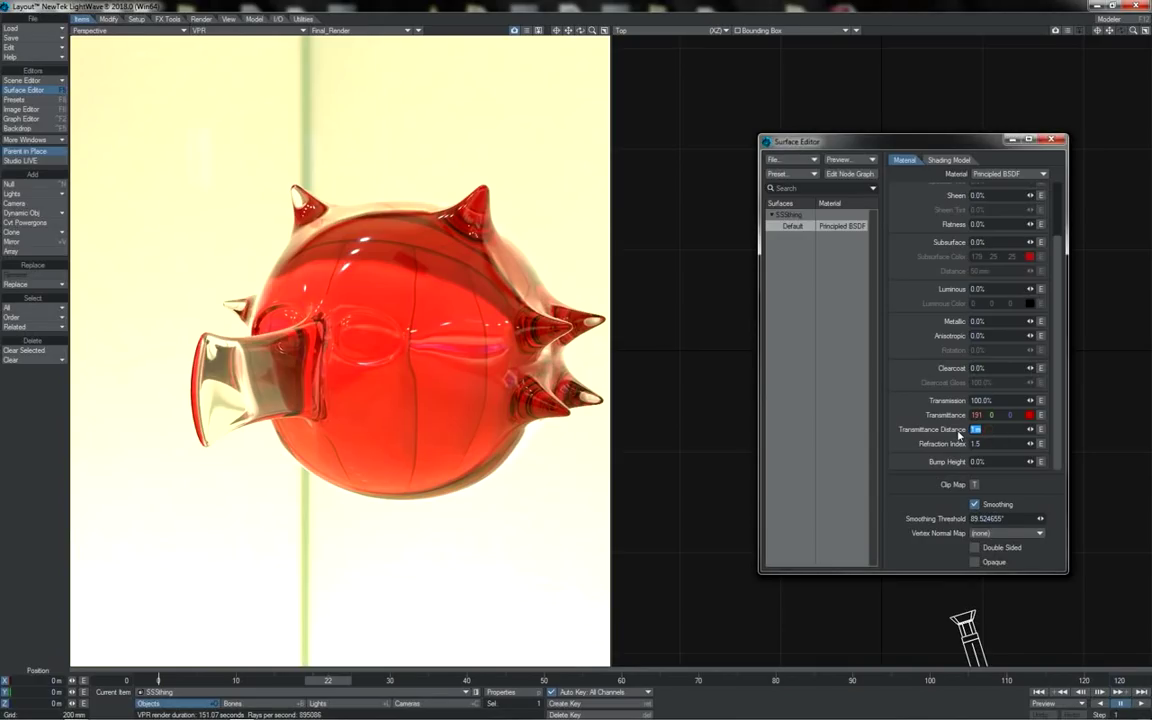
{"action": "type", "text": "10mm"}
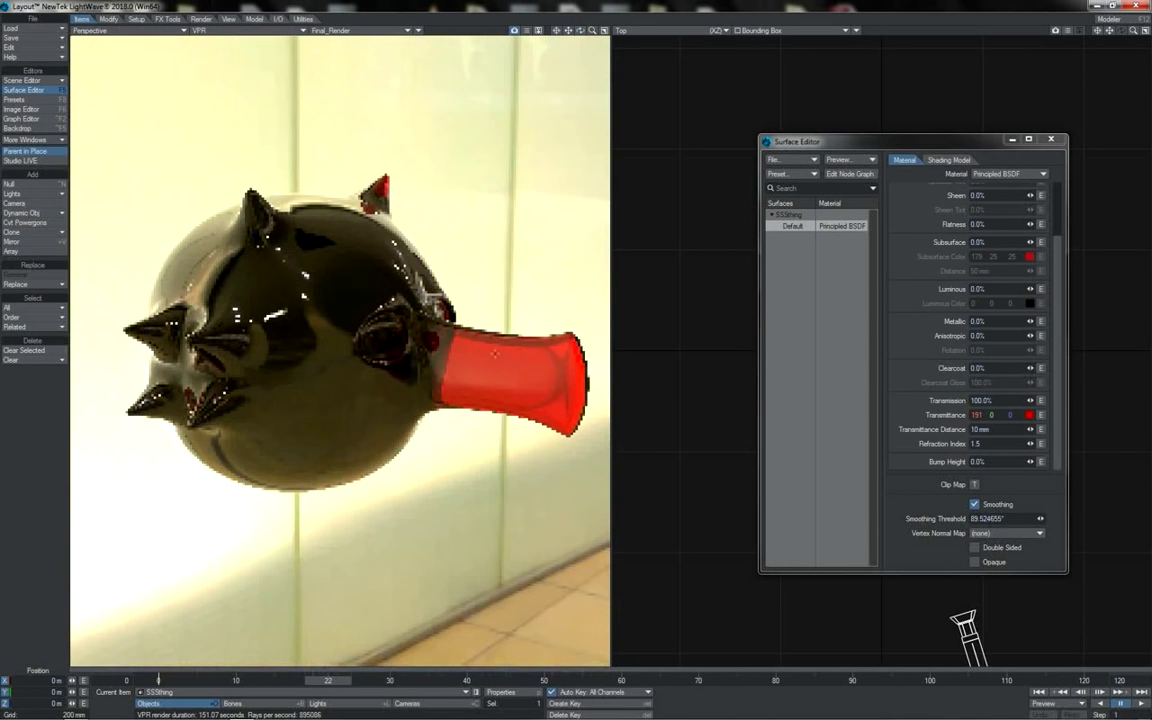
Reset Transmittance Distance to 1 m and set Refraction Index to 1.0
{"action": "type", "text": "1"}
{"action": "key", "text": "Return"}
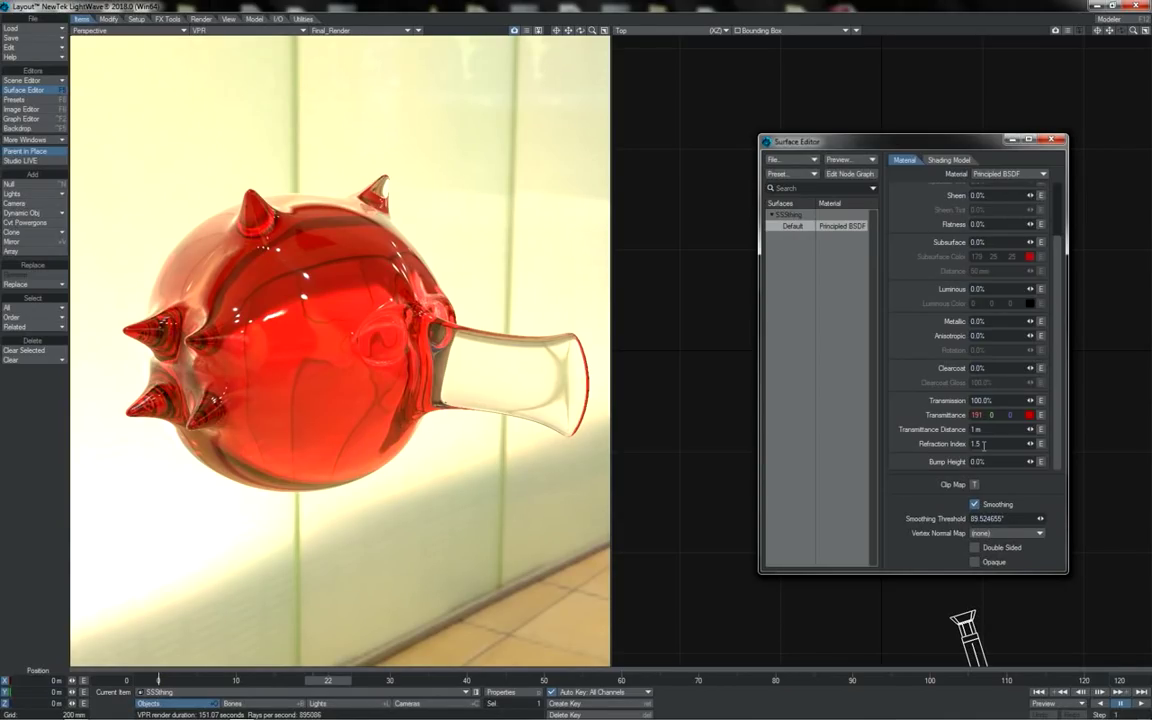
{"action": "left_click_drag", "start_coordinate": [984, 446], "coordinate": [969, 448]}
{"action": "key", "text": "Return"}
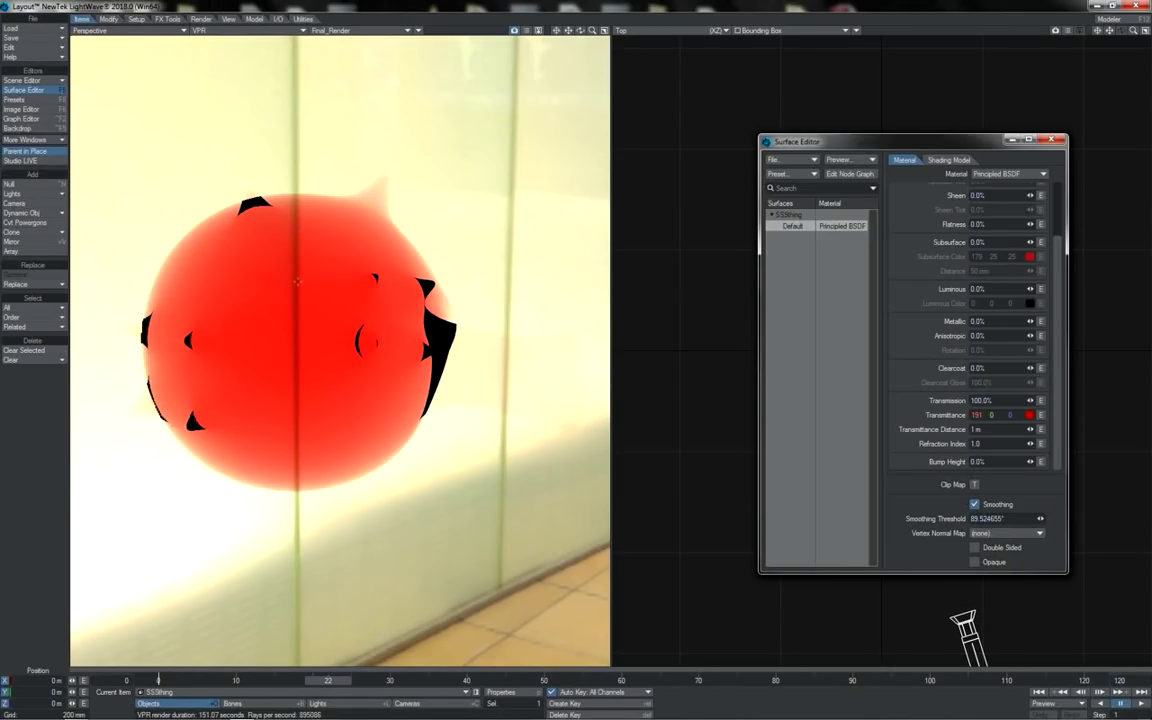
Try a Refraction Index of 1.1, then settle on 1.4
{"action": "left_click", "coordinate": [971, 444]}
{"action": "type", "text": "1.1"}
{"action": "key", "text": "Return"}
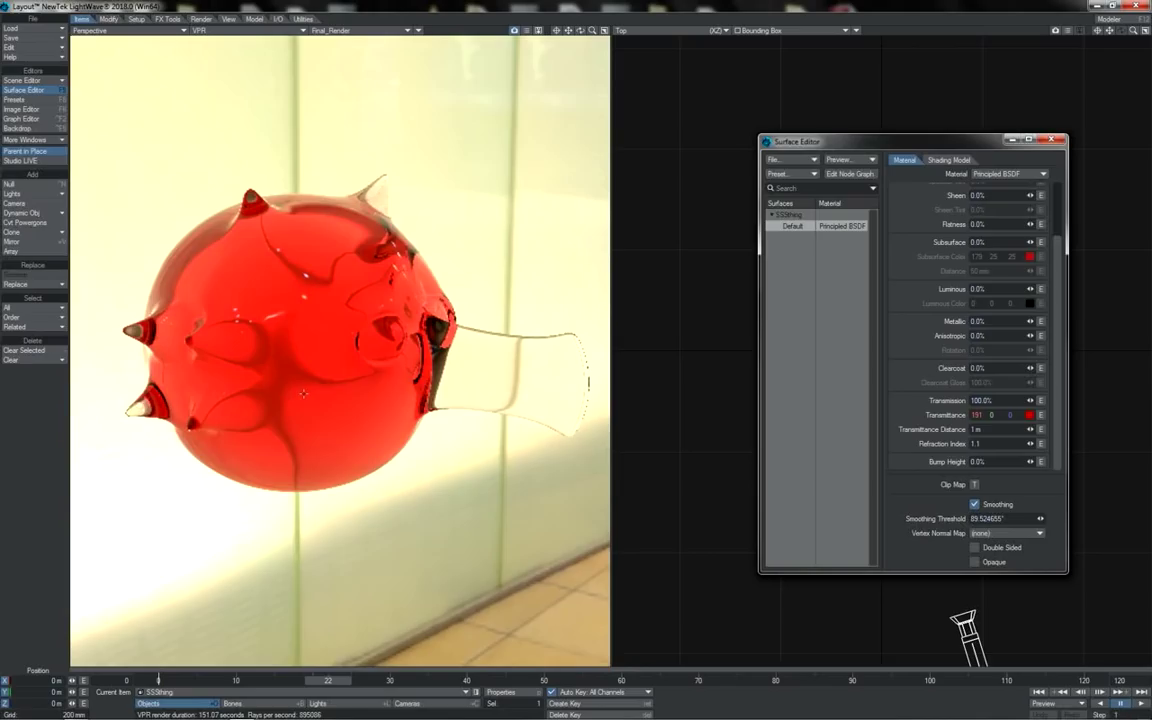
{"action": "left_click", "coordinate": [992, 443]}
{"action": "type", "text": "1.4"}
{"action": "key", "text": "Return"}
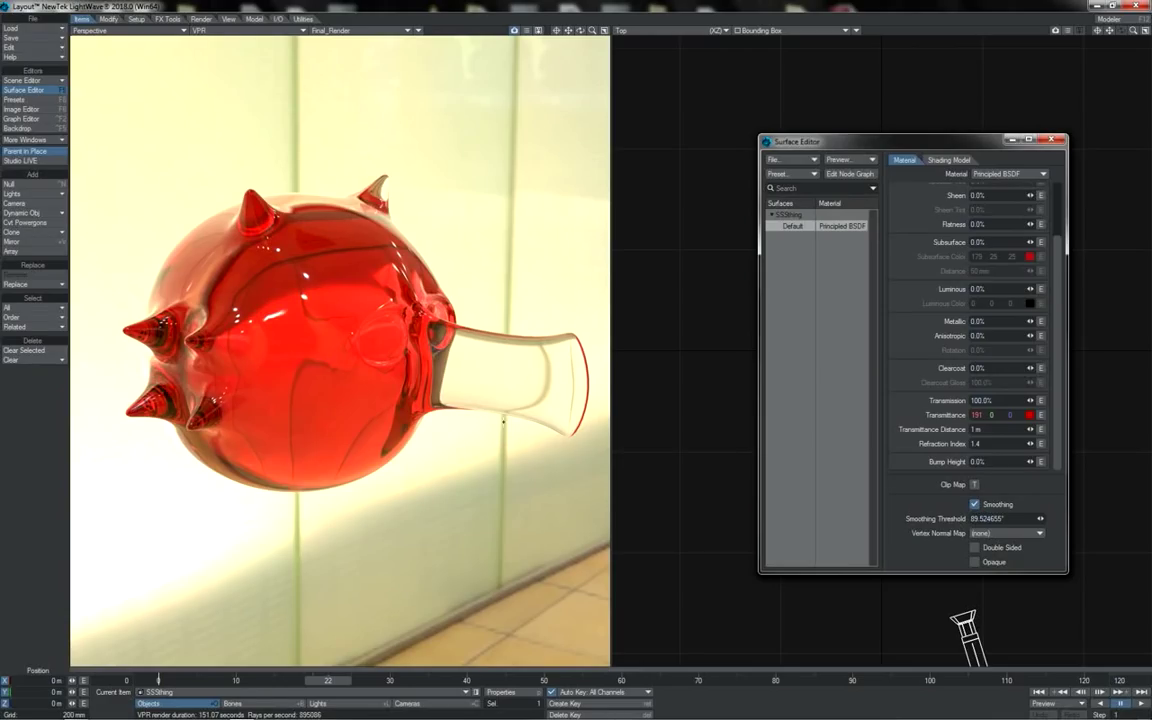
Return to the scene view and orbit to reframe the Skin-shaded creature
{"action": "left_click", "coordinate": [469, 326]}
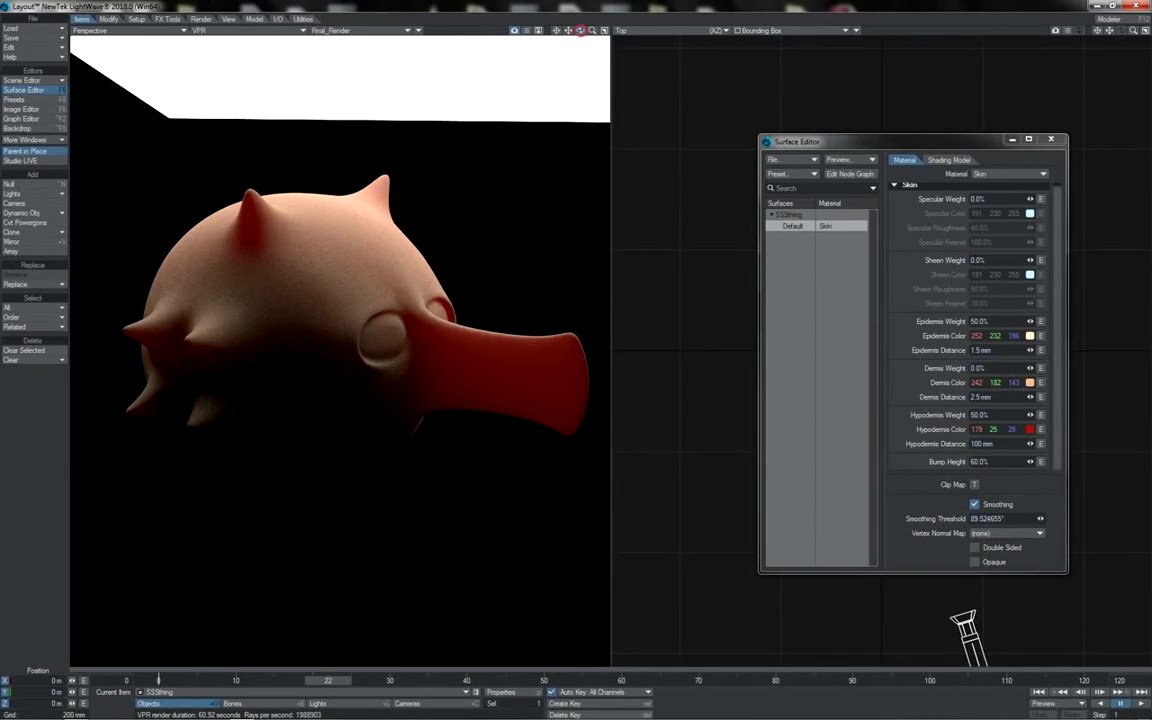
{"action": "left_click_drag", "start_coordinate": [528, 30], "coordinate": [545, 32]}
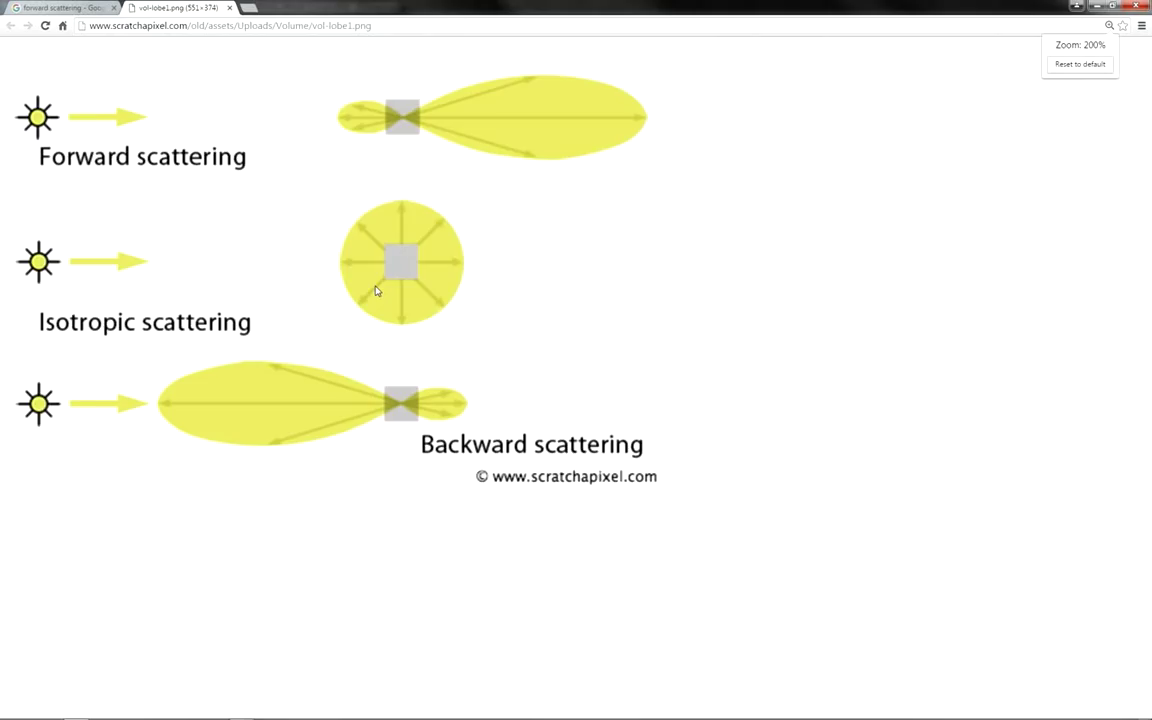
{"action": "key", "text": "ctrl+plus"}
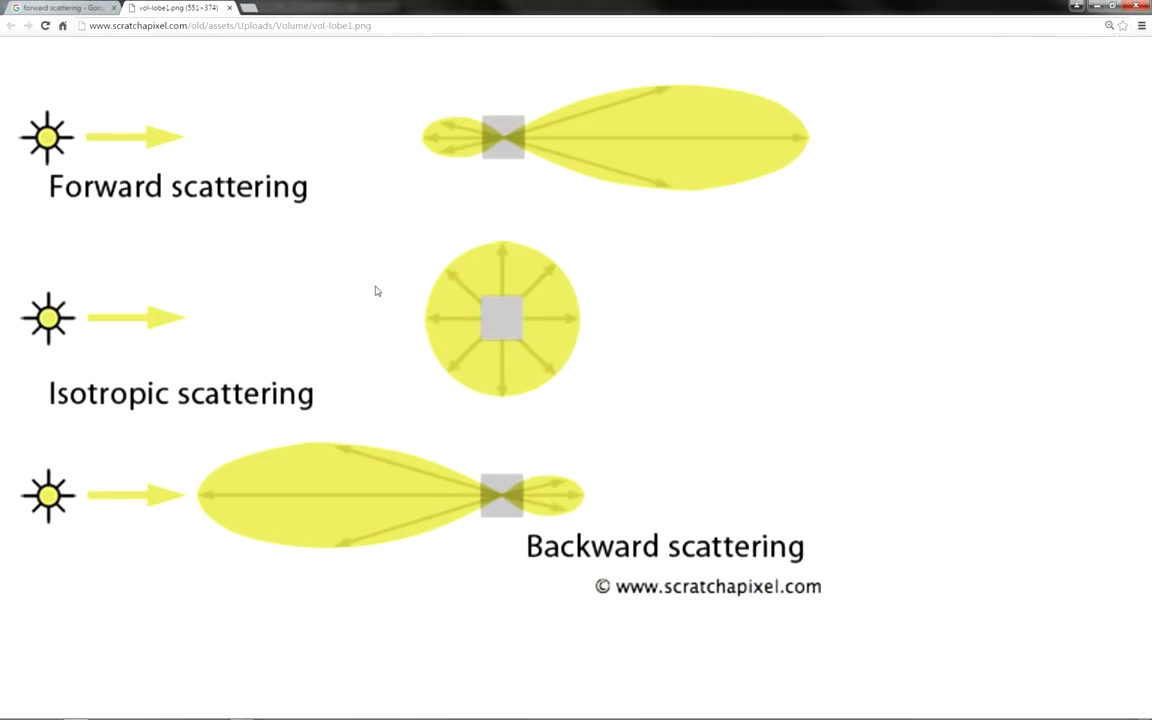